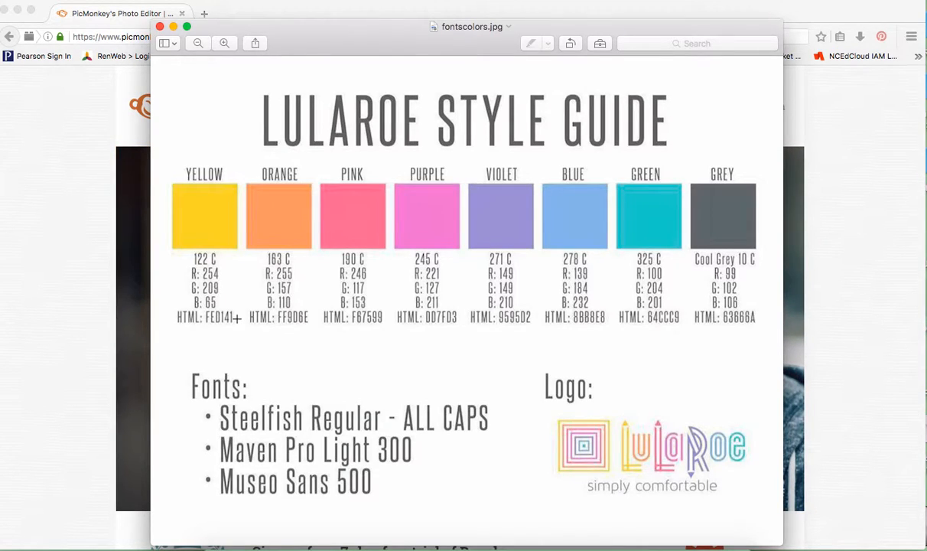
- Switch to PicMonkey in the browser and open 2016 Calendar Pages_SEPT.jpg from the computer for editing
{"action": "left_click", "coordinate": [95, 313]}
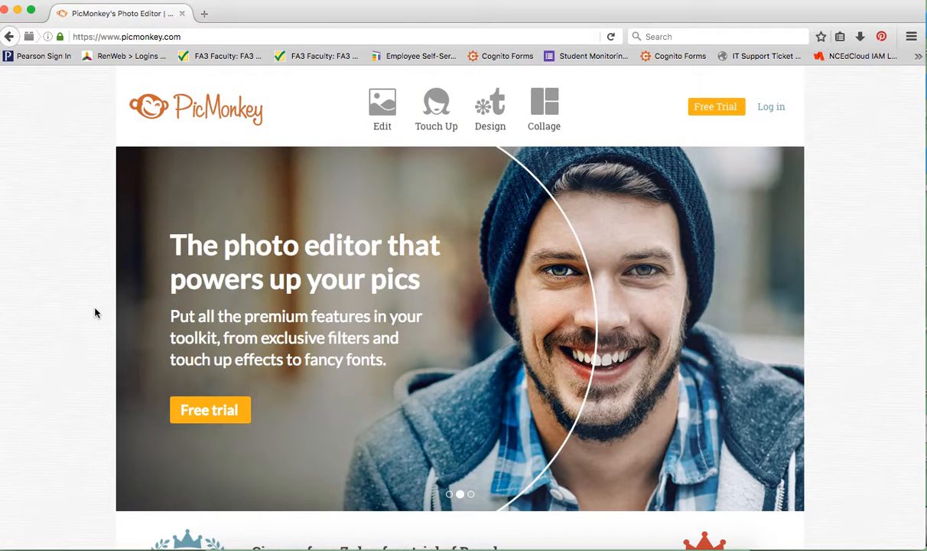
{"action": "mouse_move", "coordinate": [384, 120]}
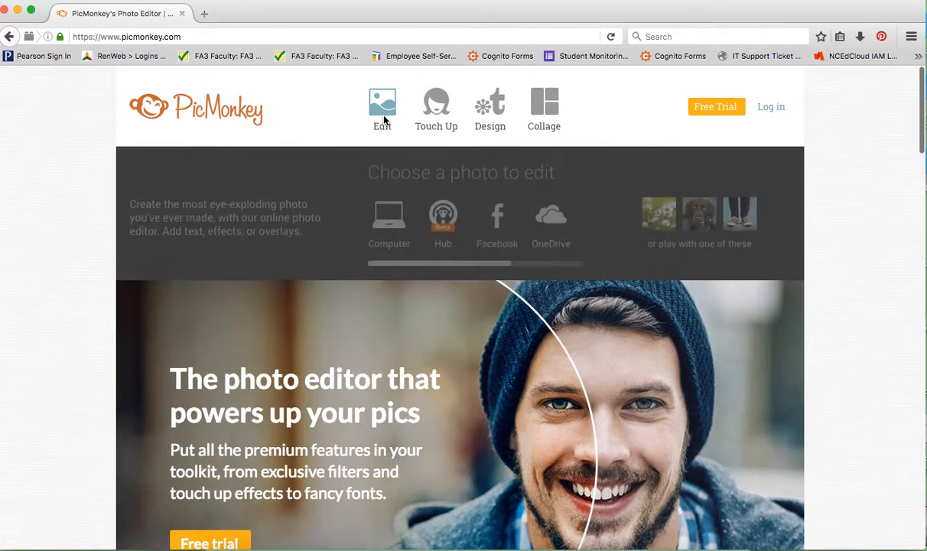
{"action": "left_click", "coordinate": [389, 222]}
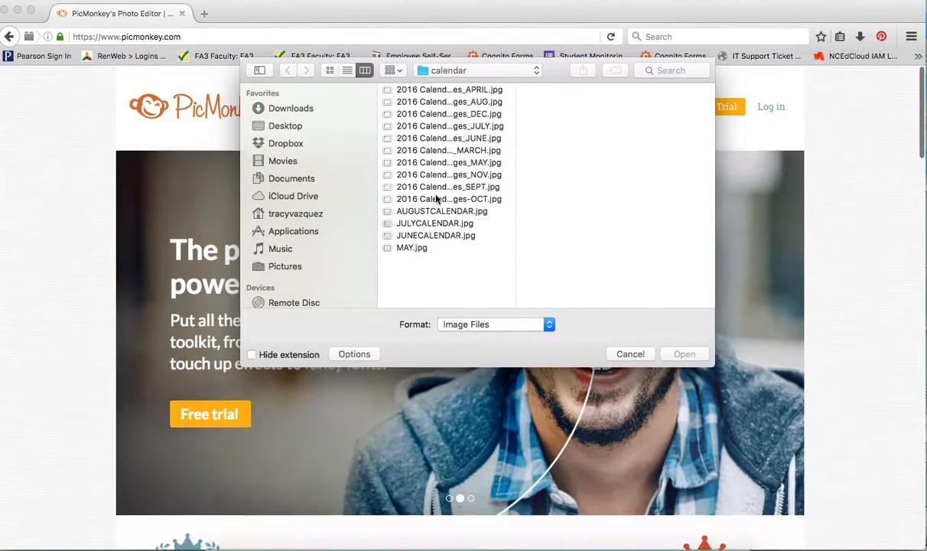
{"action": "left_click", "coordinate": [438, 188]}
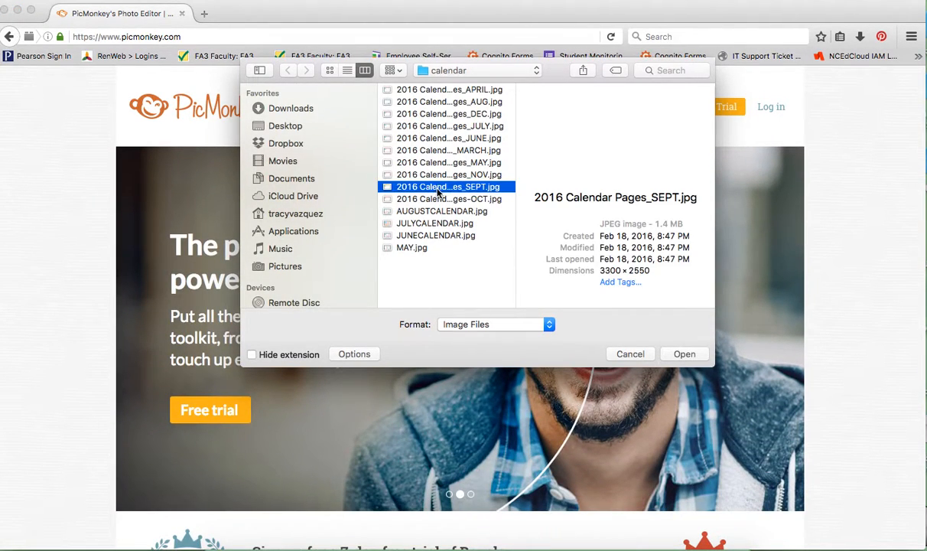
{"action": "left_click", "coordinate": [684, 354]}
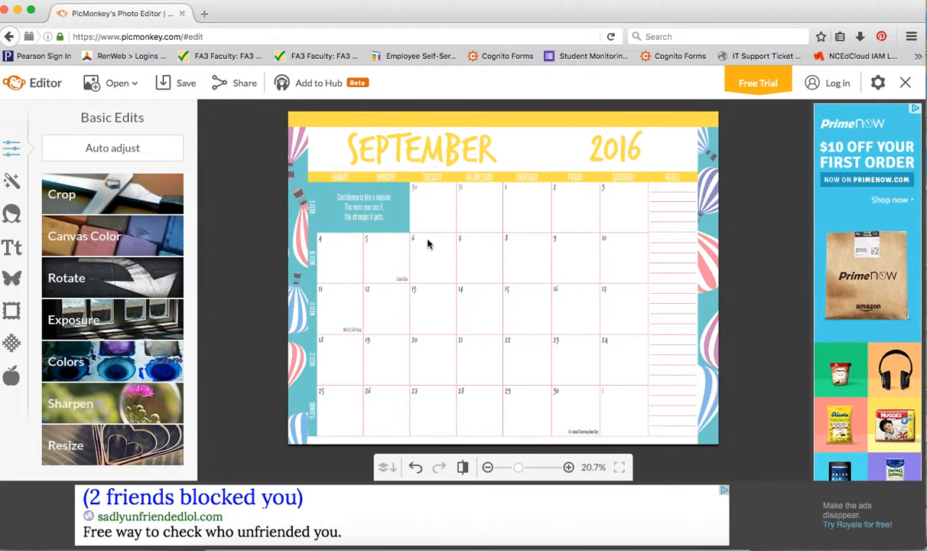
- Add a geometric triangle overlay and shrink it to fit inside the September 5 cell of the calendar
{"action": "left_click", "coordinate": [13, 280]}
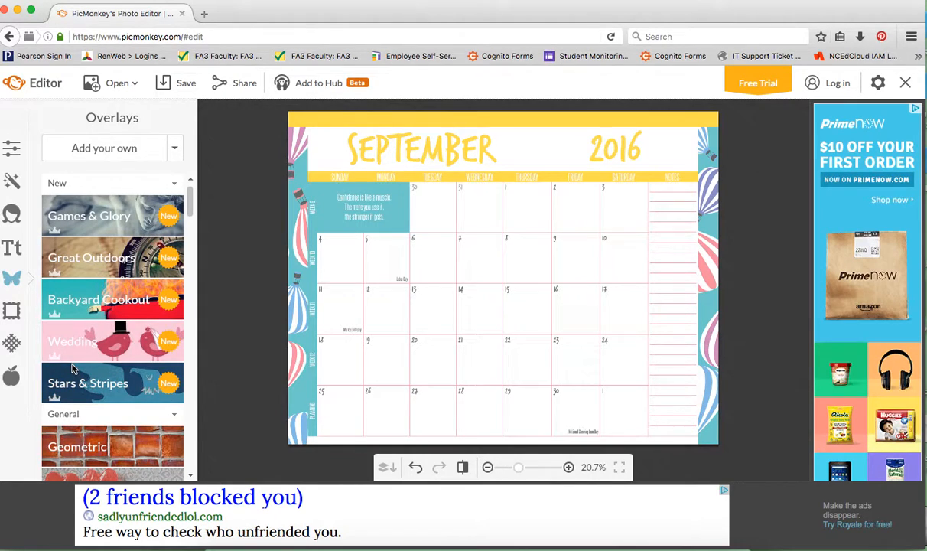
{"action": "left_click", "coordinate": [78, 449]}
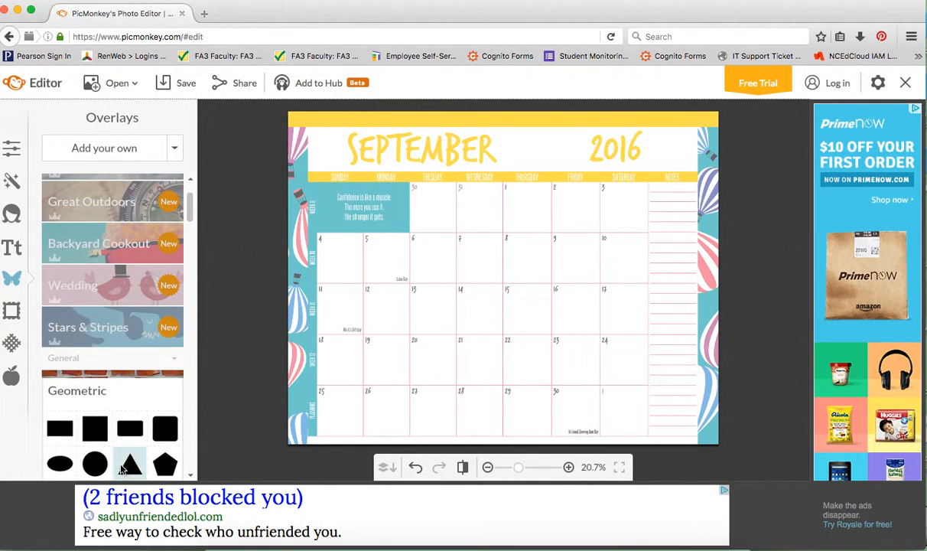
{"action": "left_click", "coordinate": [130, 469]}
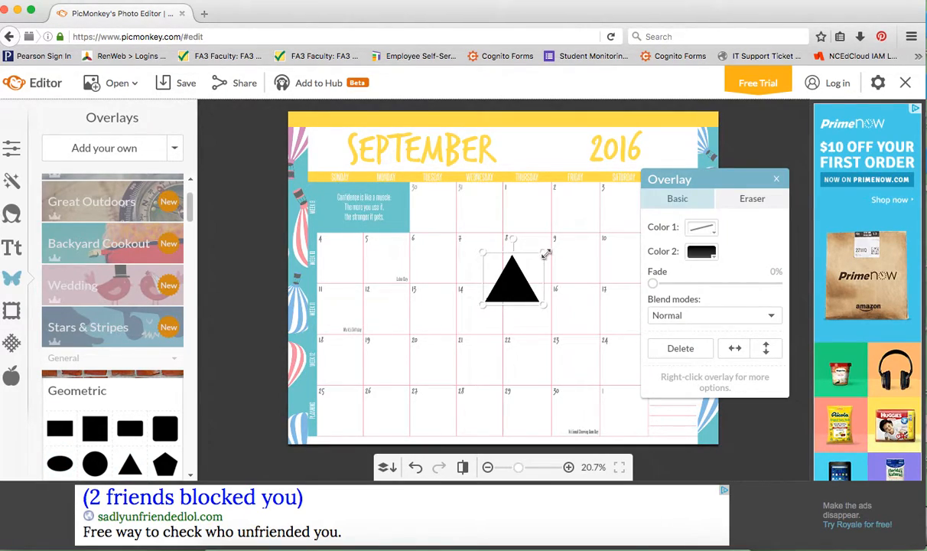
{"action": "left_click_drag", "start_coordinate": [544, 253], "coordinate": [376, 261]}
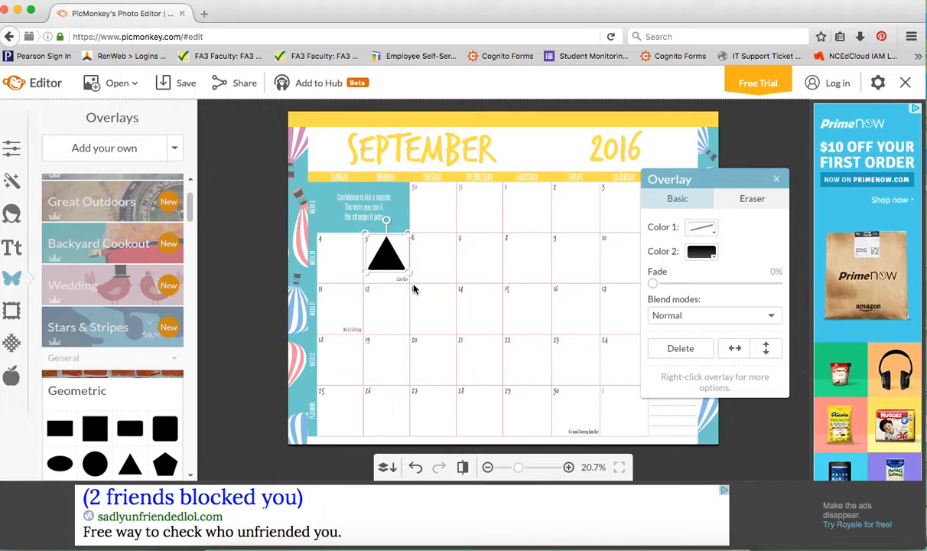
{"action": "left_click", "coordinate": [426, 266]}
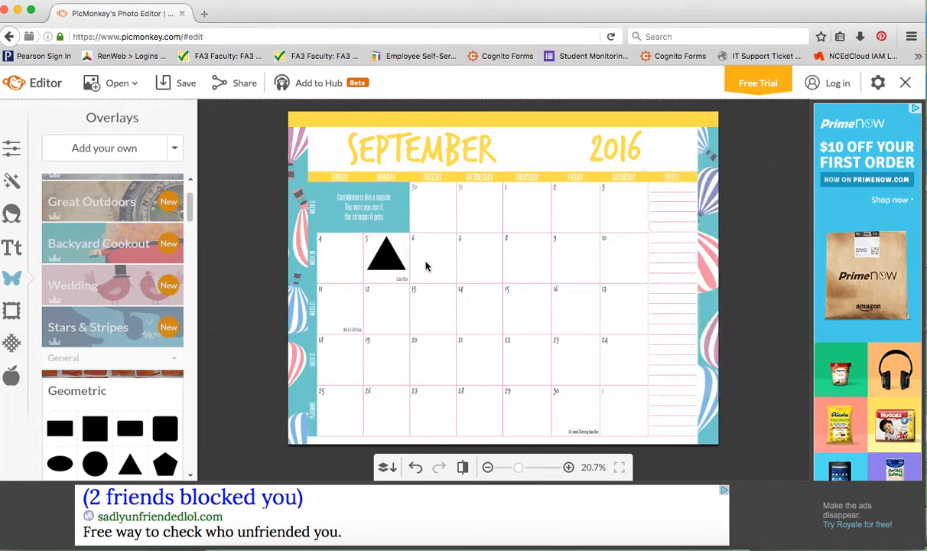
{"action": "left_click", "coordinate": [387, 247]}
{"action": "mouse_move", "coordinate": [406, 233]}
{"action": "left_mouse_down"}
{"action": "mouse_move", "coordinate": [466, 209]}
{"action": "mouse_move", "coordinate": [413, 233]}
{"action": "left_mouse_up"}
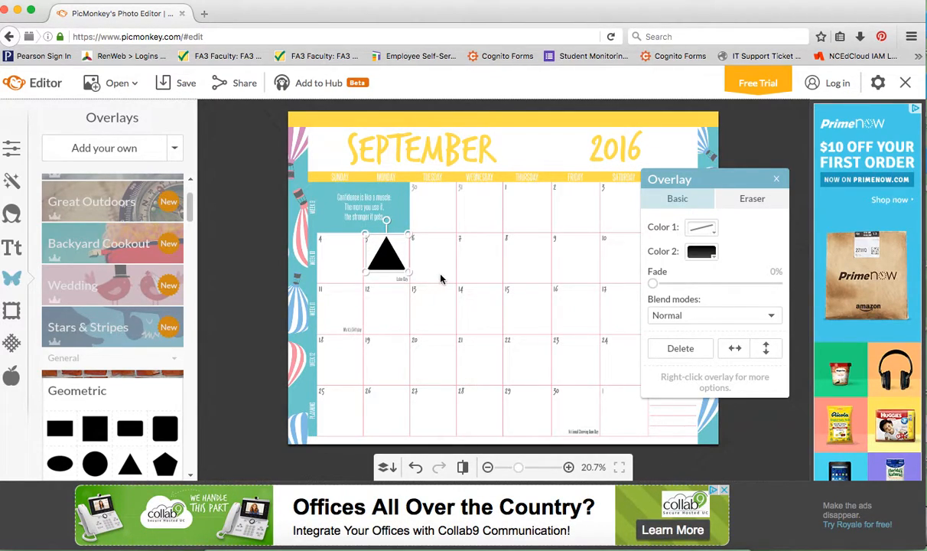
- Look up the yellow HTML code in the fontscolors.jpg style guide and set the triangle's Color 2 to fed141
{"action": "left_click", "coordinate": [715, 258]}
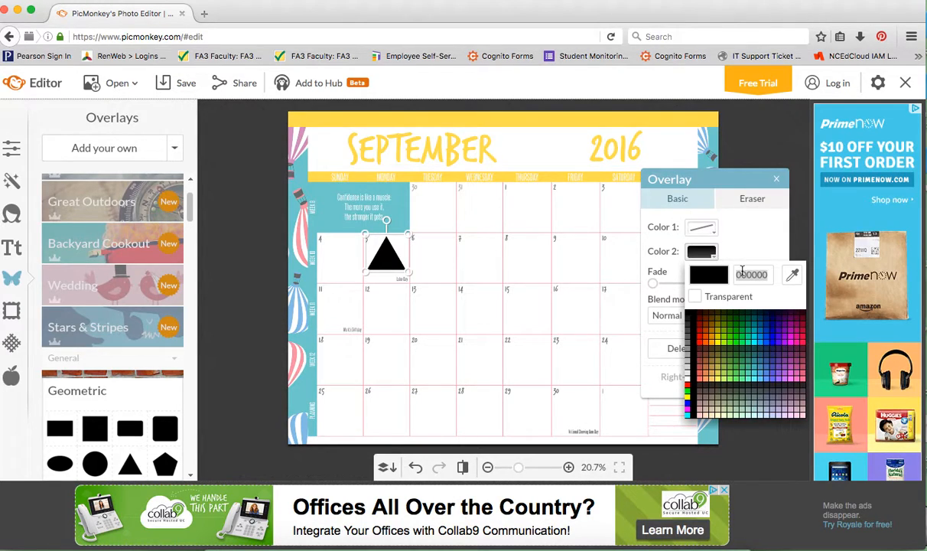
{"action": "key", "text": "ctrl+Up"}
{"action": "left_click", "coordinate": [325, 241]}
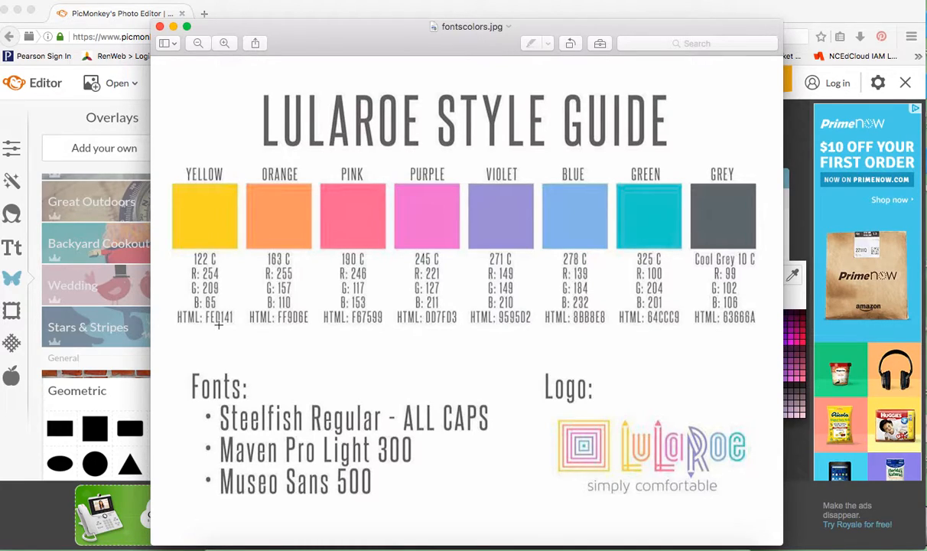
{"action": "key", "text": "ctrl+Up"}
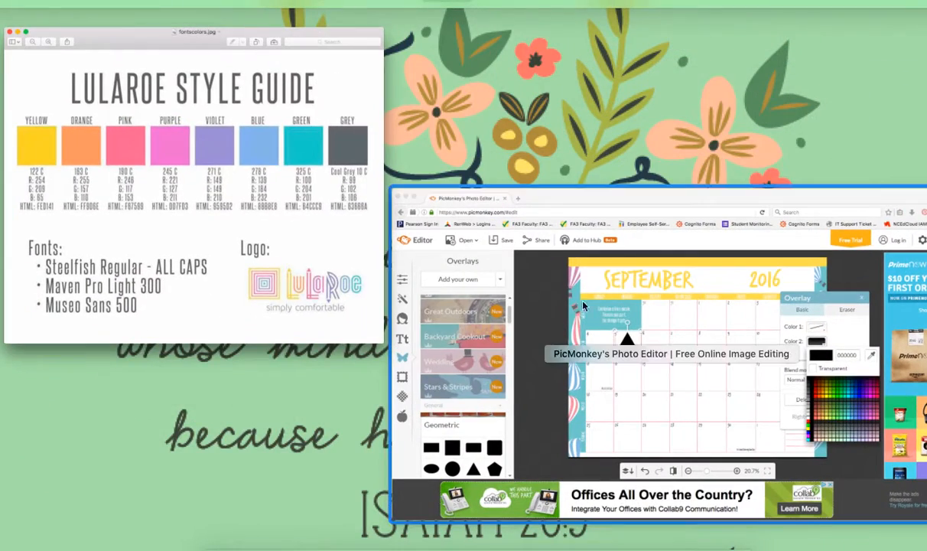
{"action": "left_click", "coordinate": [527, 280]}
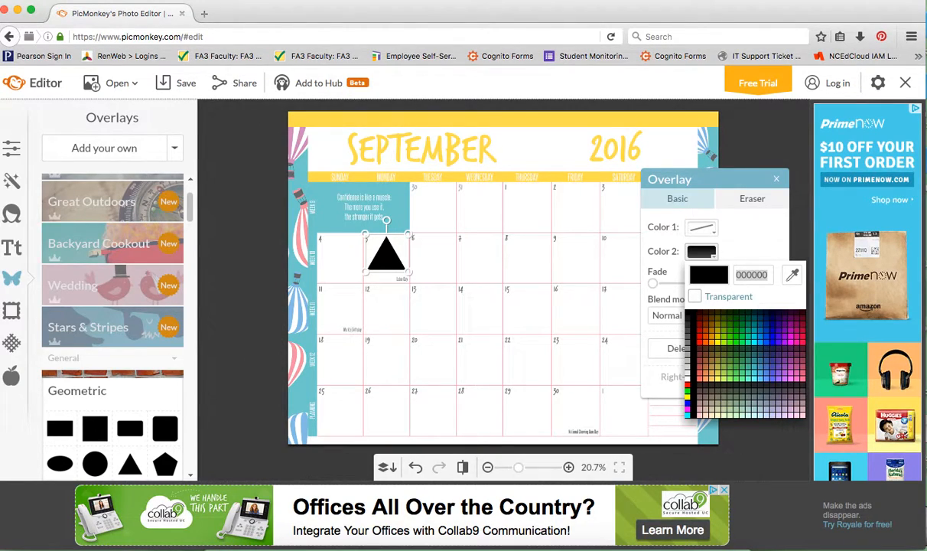
{"action": "type", "text": "fed141"}
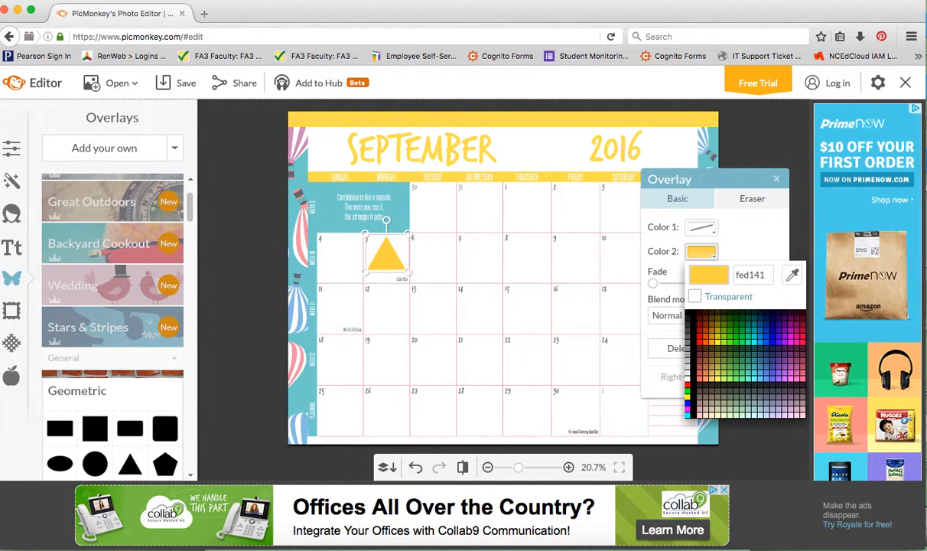
{"action": "left_click", "coordinate": [724, 256]}
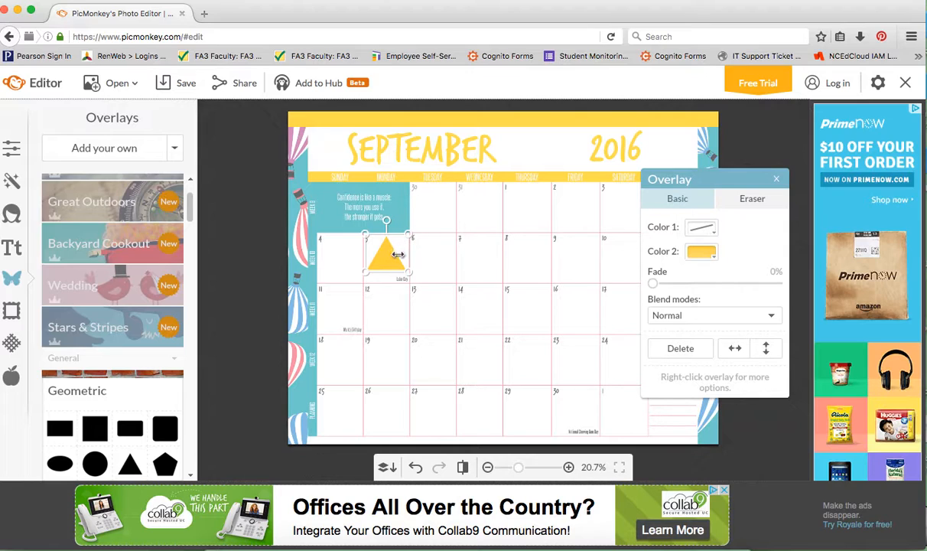
{"action": "left_click", "coordinate": [432, 256]}
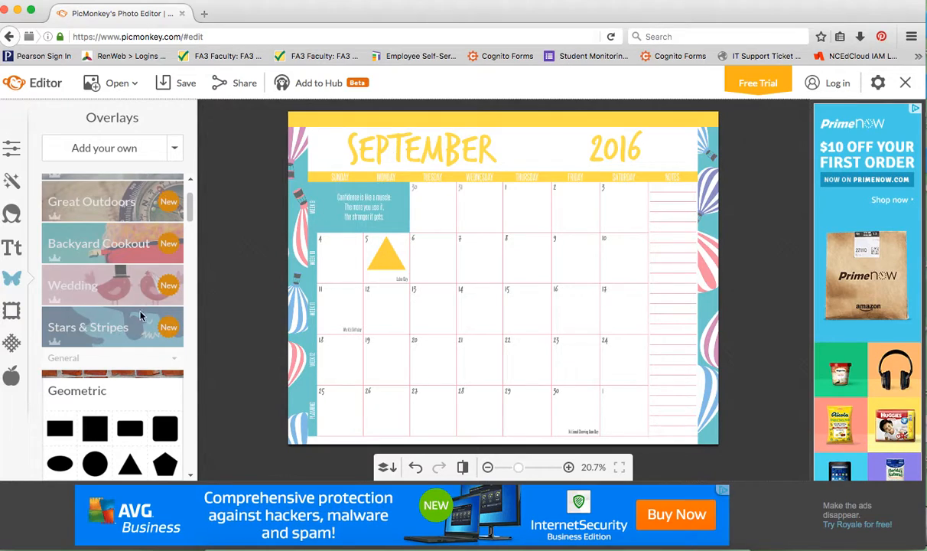
- Place a shrunken rounded-square overlay on the September 6 cell and delete it again
{"action": "left_click", "coordinate": [166, 433]}
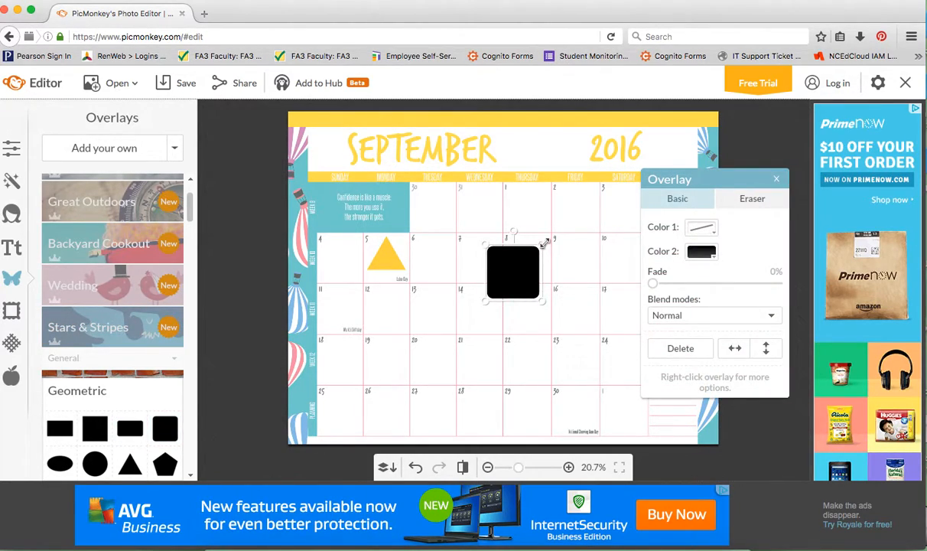
{"action": "left_click_drag", "start_coordinate": [542, 243], "coordinate": [430, 261]}
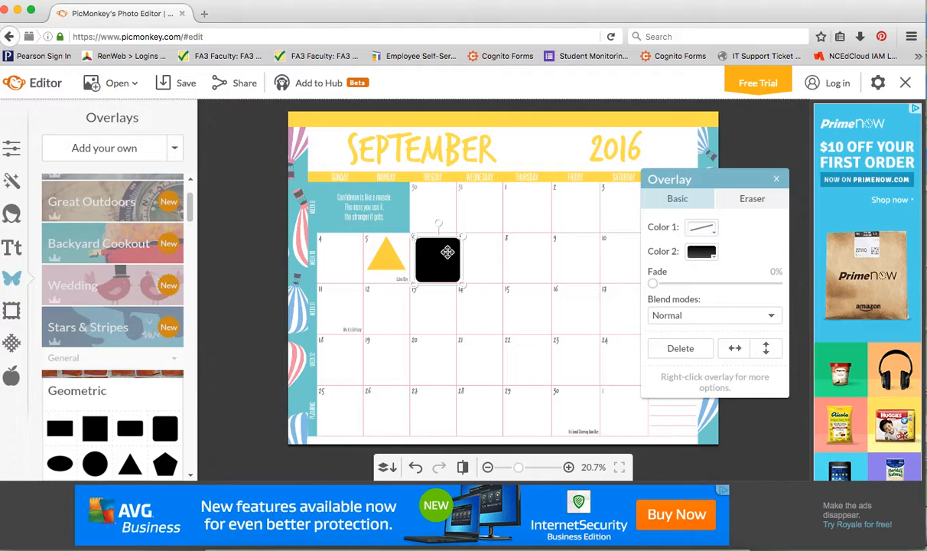
{"action": "right_click", "coordinate": [447, 252]}
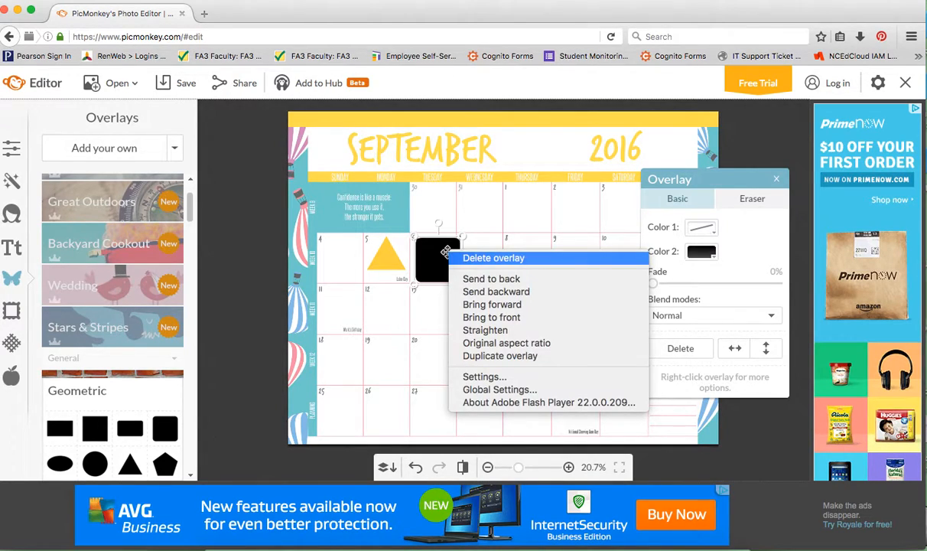
{"action": "left_click", "coordinate": [468, 258]}
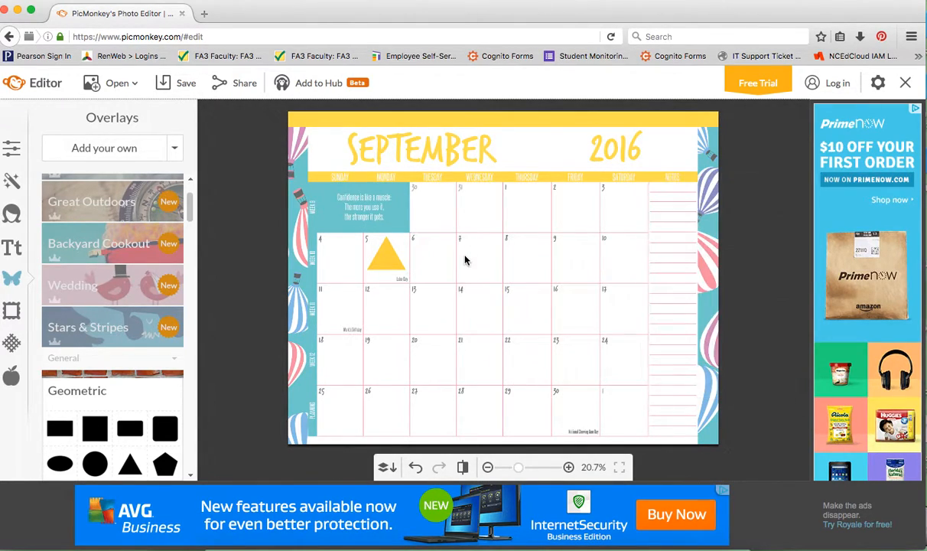
- Add the two-line text "HOSTESS WANTED" to the calendar in the computer's own SteelfishRg-Regular font
{"action": "left_click", "coordinate": [12, 249]}
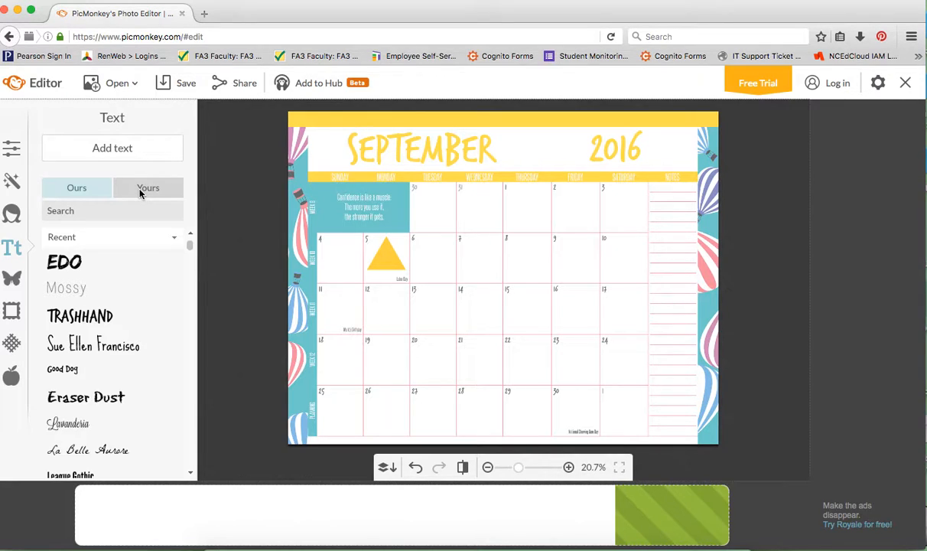
{"action": "left_click", "coordinate": [140, 192]}
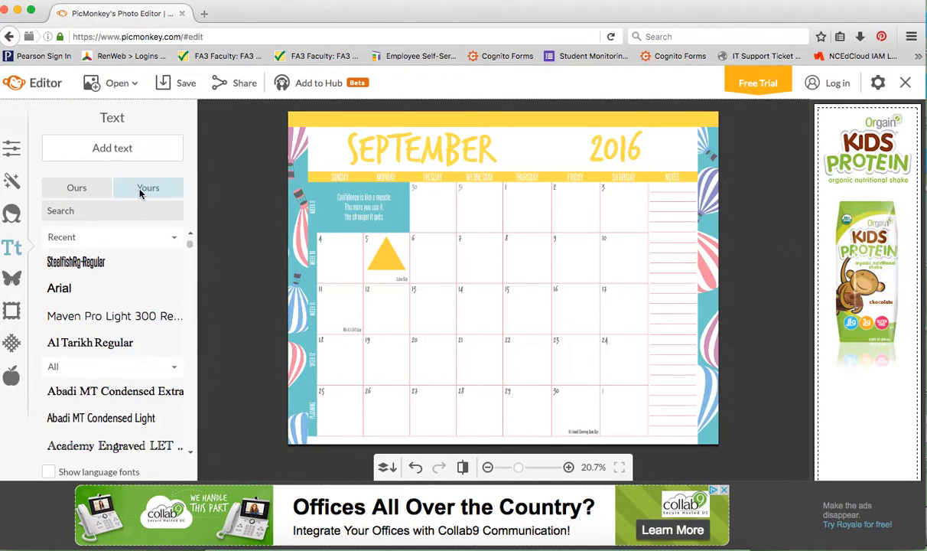
{"action": "left_click", "coordinate": [66, 263]}
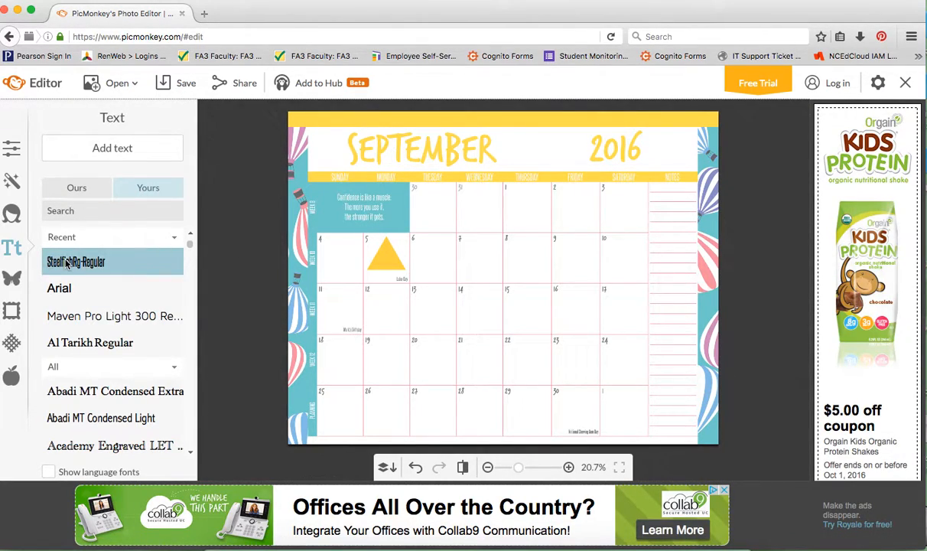
{"action": "left_click", "coordinate": [123, 148]}
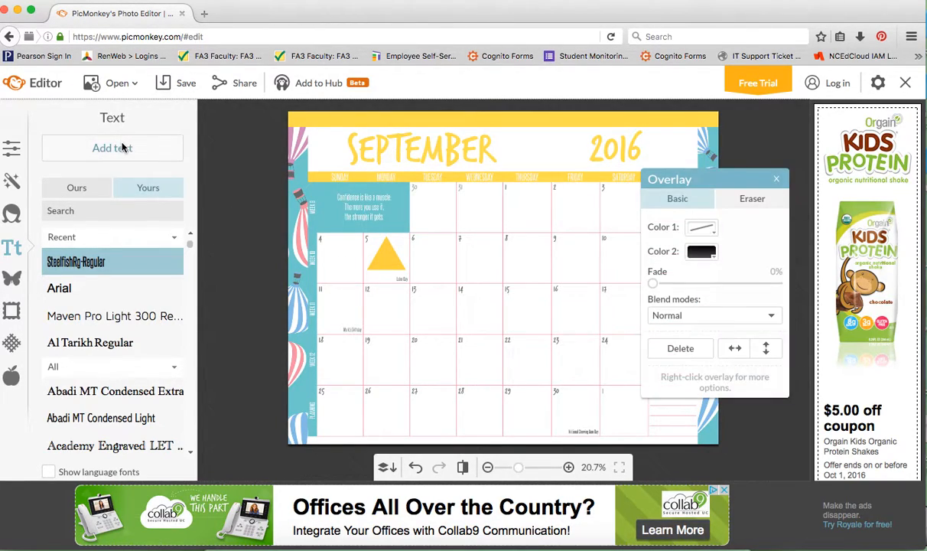
{"action": "left_click", "coordinate": [494, 263]}
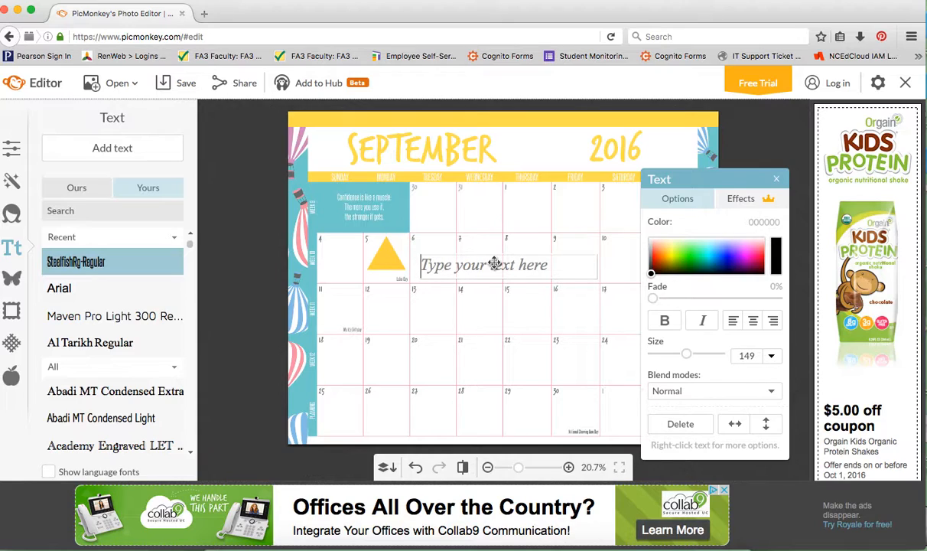
{"action": "type", "text": "HOSTESS"}
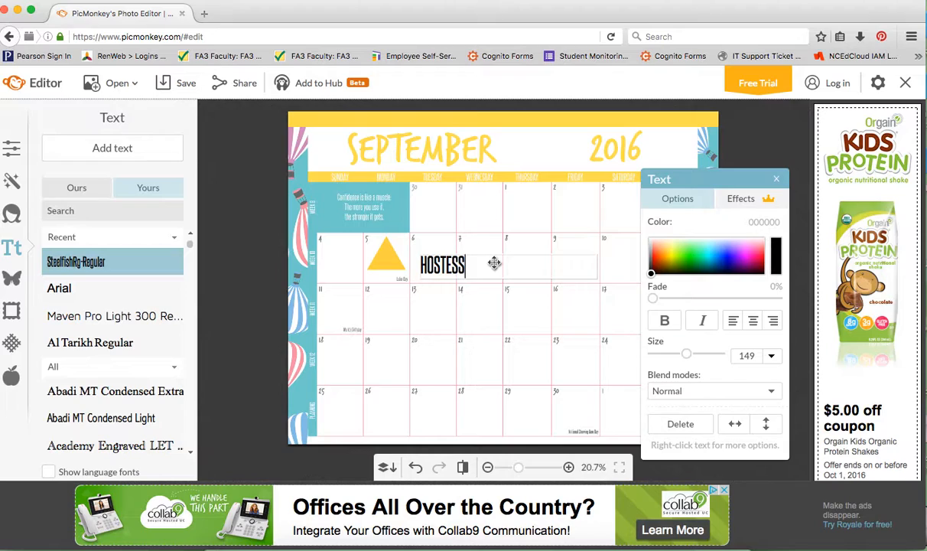
{"action": "key", "text": "Return"}
{"action": "type", "text": "WANTED"}
- Recolour the whole "HOSTESS WANTED" text to near-white fafafa
{"action": "left_click_drag", "start_coordinate": [468, 273], "coordinate": [417, 252]}
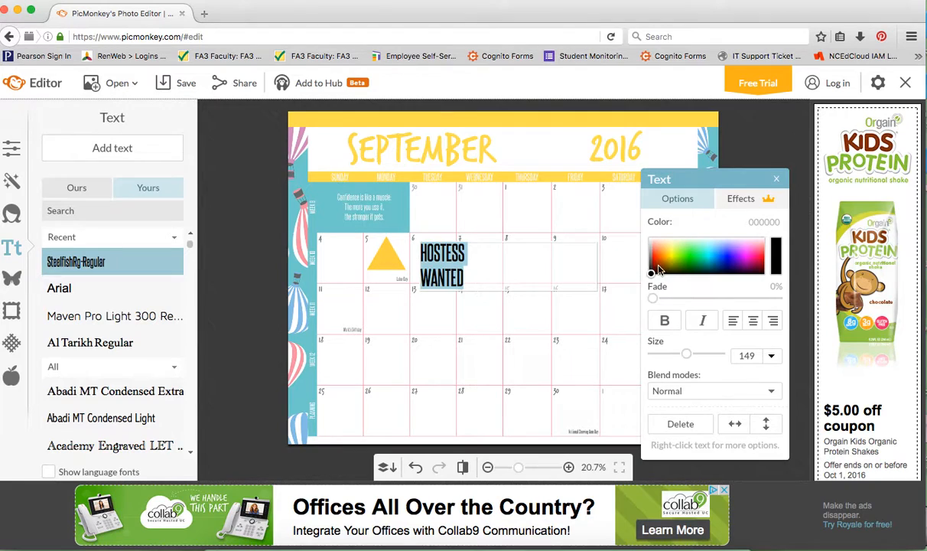
{"action": "left_click_drag", "start_coordinate": [654, 275], "coordinate": [650, 241]}
{"action": "key", "text": "ctrl+Up"}
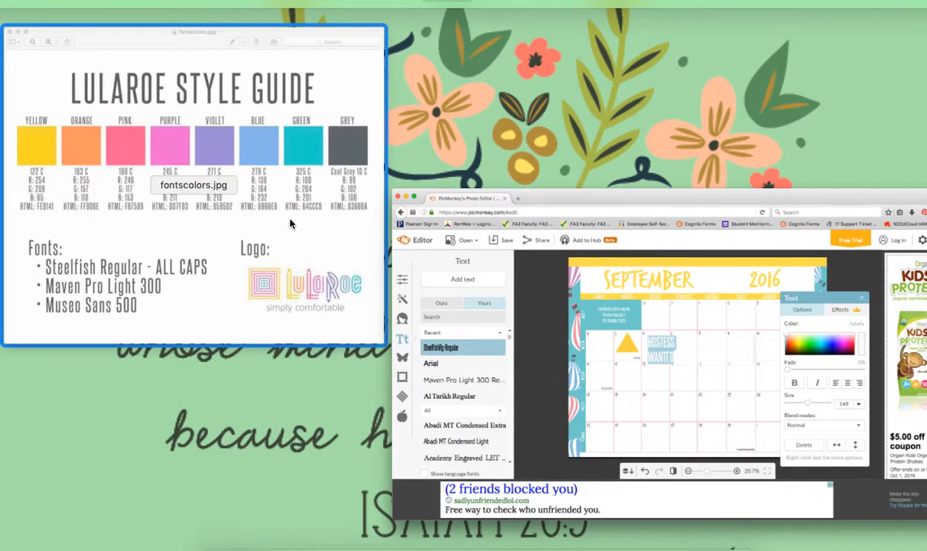
{"action": "left_click", "coordinate": [601, 342]}
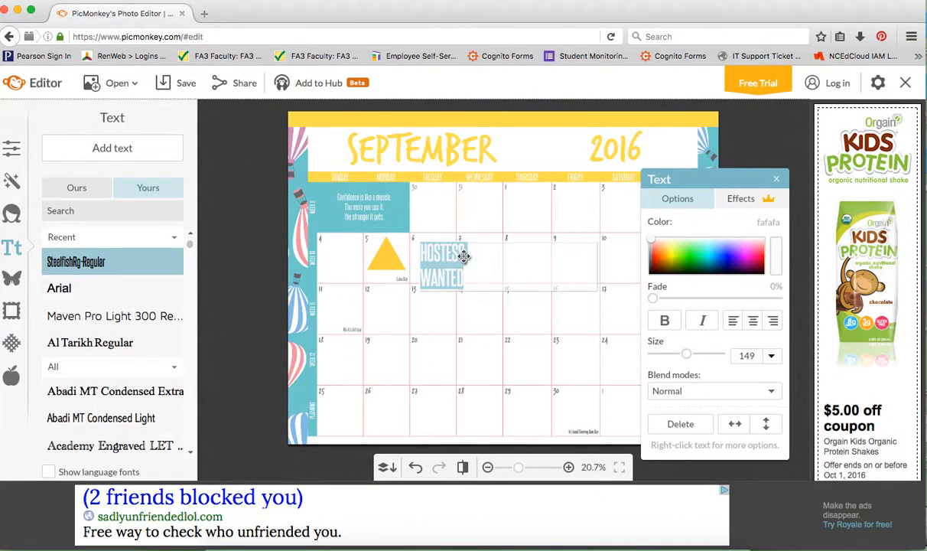
{"action": "left_click", "coordinate": [463, 256]}
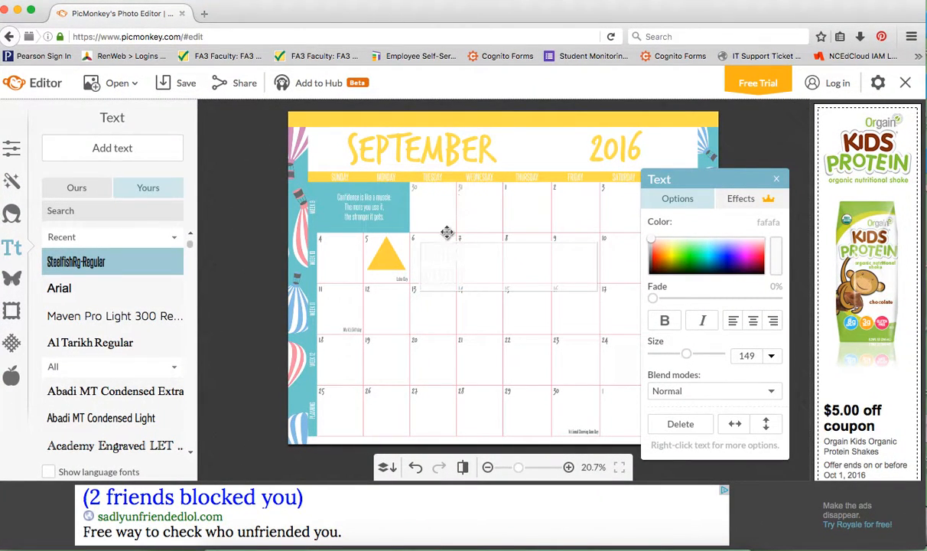
- Shrink the "HOSTESS WANTED" text to size 107 and move it onto the yellow triangle on September 5
{"action": "left_click", "coordinate": [577, 316]}
{"action": "left_click_drag", "start_coordinate": [599, 241], "coordinate": [549, 255]}
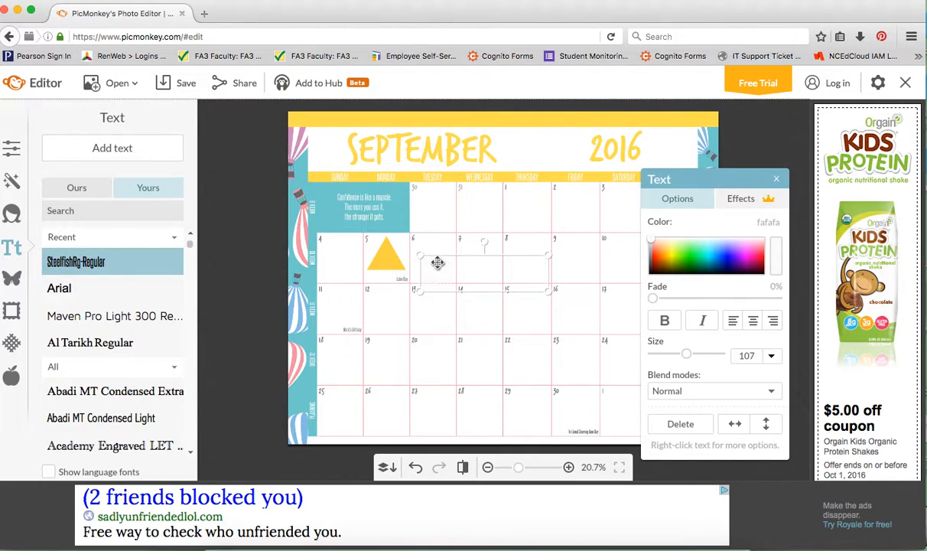
{"action": "left_click_drag", "start_coordinate": [441, 268], "coordinate": [390, 252]}
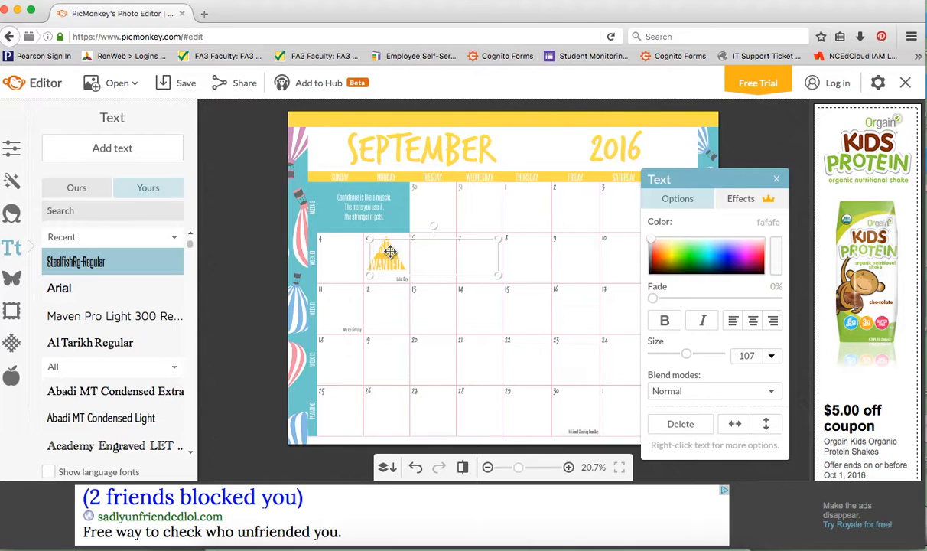
{"action": "left_click_drag", "start_coordinate": [656, 177], "coordinate": [687, 150]}
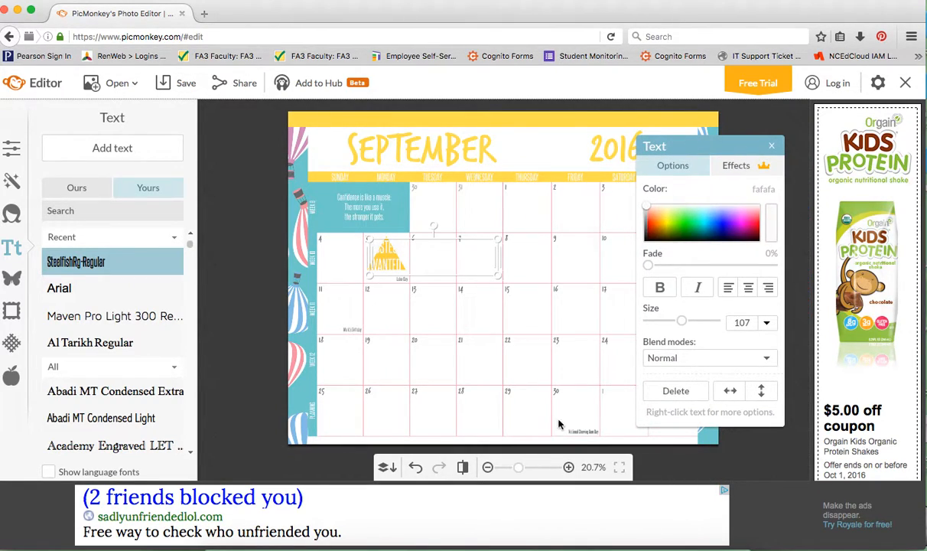
- Enlarge the yellow triangle on September 5 beyond its cell and centre the "HOSTESS WANTED" text on it
{"action": "left_click", "coordinate": [568, 467]}
{"action": "left_click", "coordinate": [568, 467]}
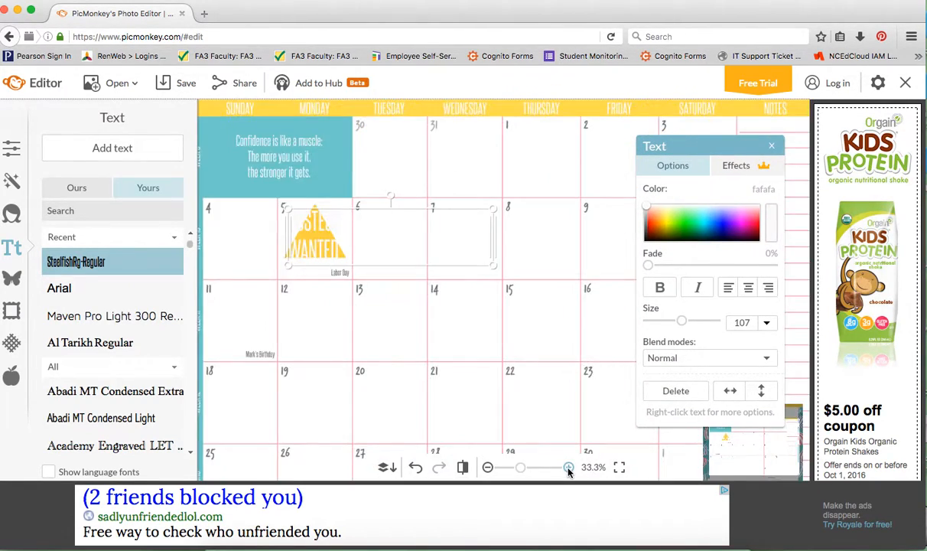
{"action": "left_click", "coordinate": [568, 466]}
{"action": "left_click_drag", "start_coordinate": [234, 306], "coordinate": [354, 306]}
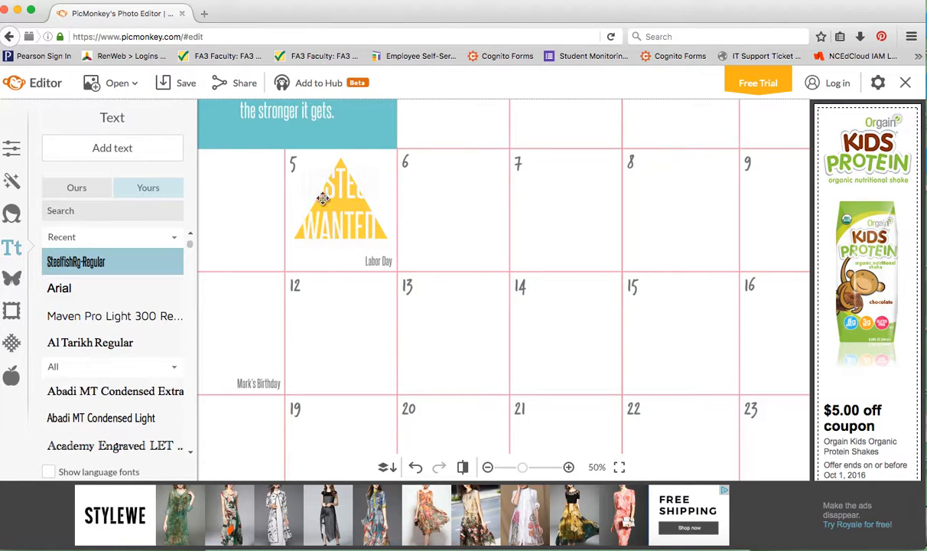
{"action": "left_click", "coordinate": [342, 182]}
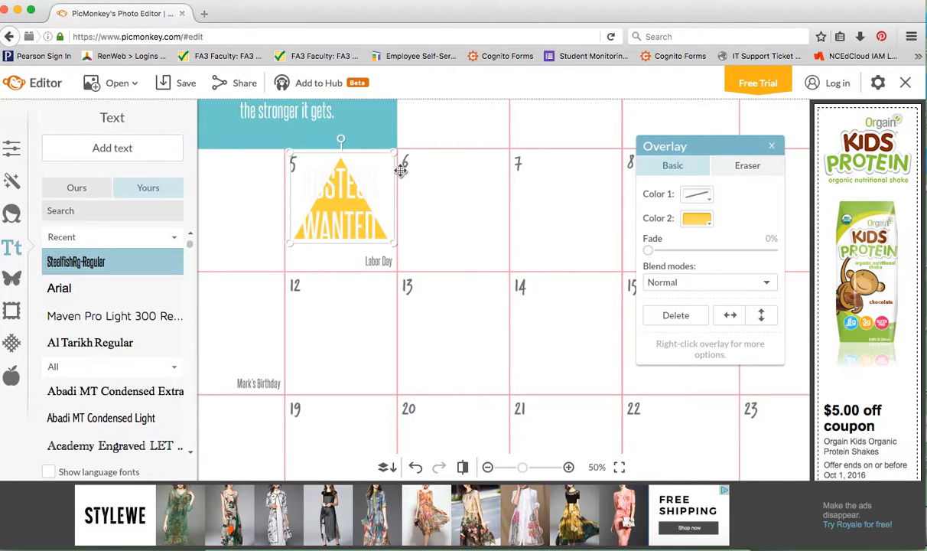
{"action": "left_click_drag", "start_coordinate": [391, 153], "coordinate": [447, 107]}
{"action": "left_click", "coordinate": [255, 211]}
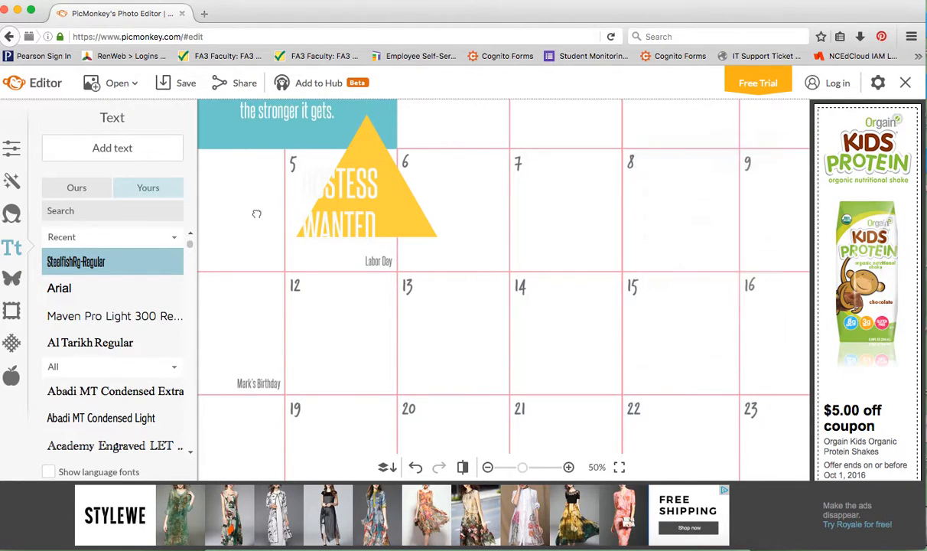
{"action": "left_click", "coordinate": [302, 215]}
{"action": "left_click_drag", "start_coordinate": [323, 222], "coordinate": [350, 209]}
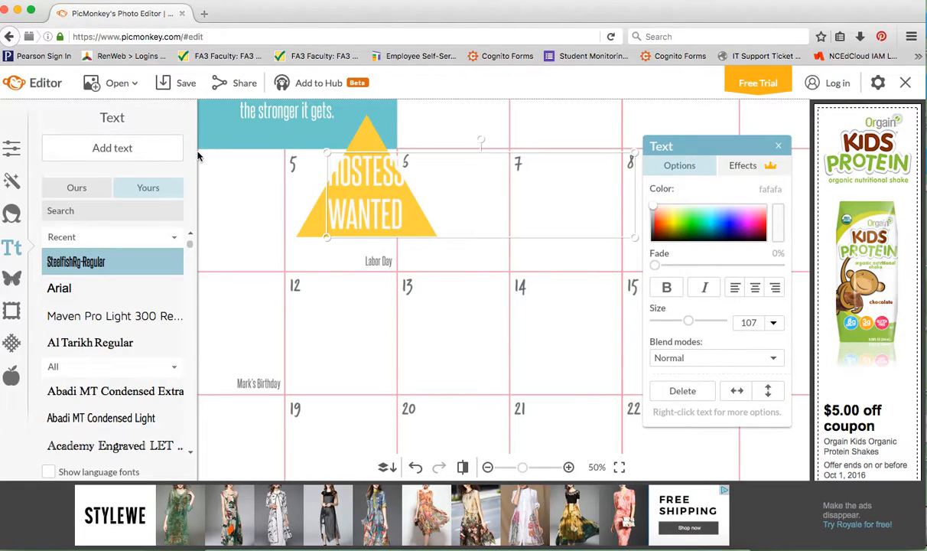
- Save the calendar to the computer as a .jpg file named SEPTEMBERCALEN and return to editing
{"action": "left_click", "coordinate": [175, 86]}
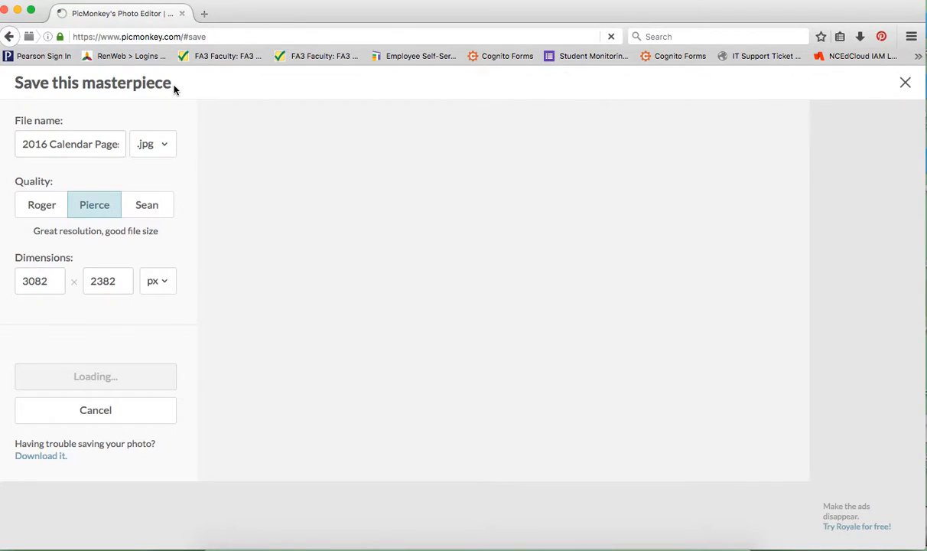
{"action": "left_click", "coordinate": [23, 143]}
{"action": "left_click_drag", "start_coordinate": [23, 144], "coordinate": [129, 143]}
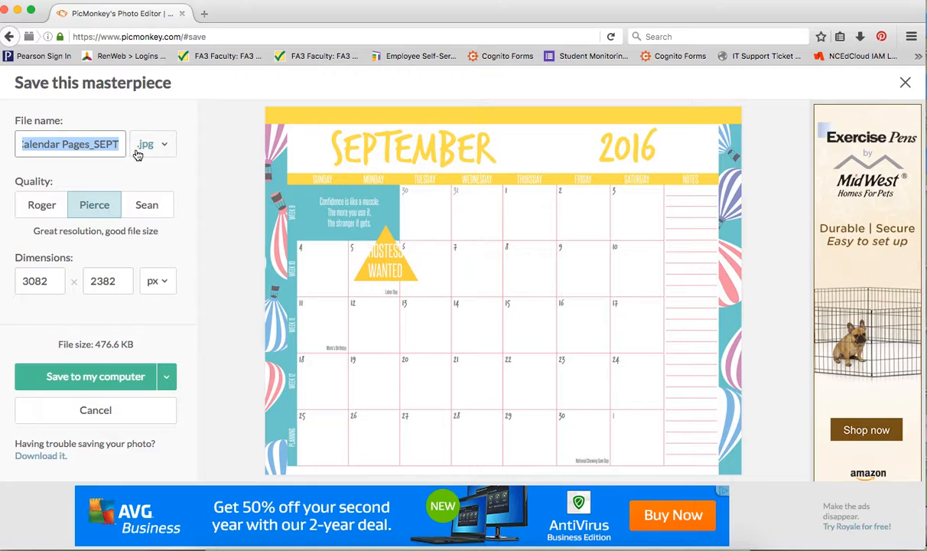
{"action": "type", "text": "S"}
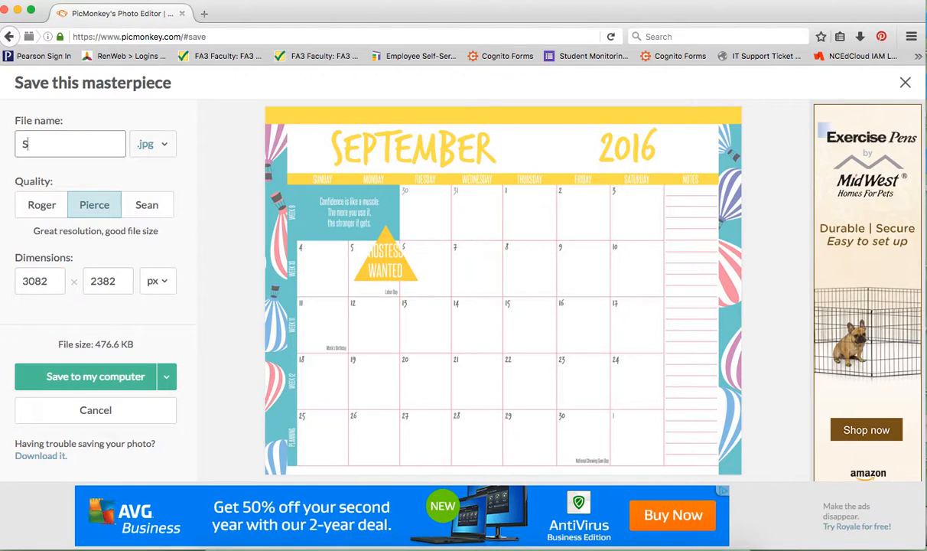
{"action": "type", "text": "EPTEMBERCALEN"}
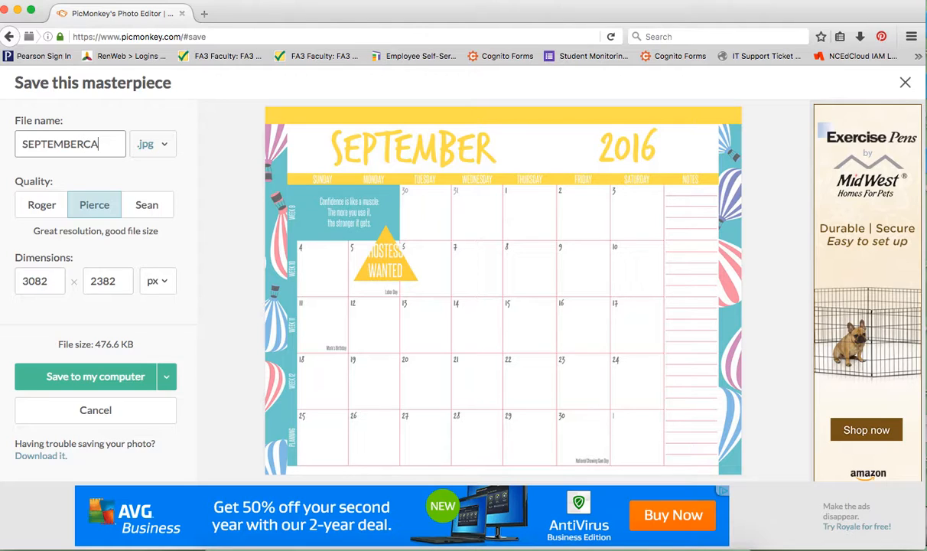
{"action": "left_click", "coordinate": [89, 379]}
{"action": "left_click", "coordinate": [589, 219]}
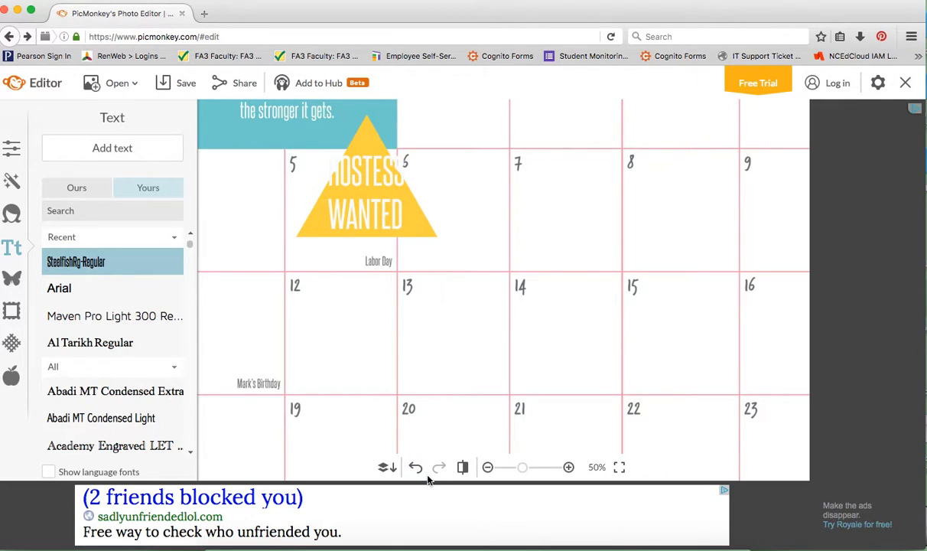
- Move the yellow triangle down and shrink it to fit inside the September 5 cell
{"action": "left_click", "coordinate": [488, 467]}
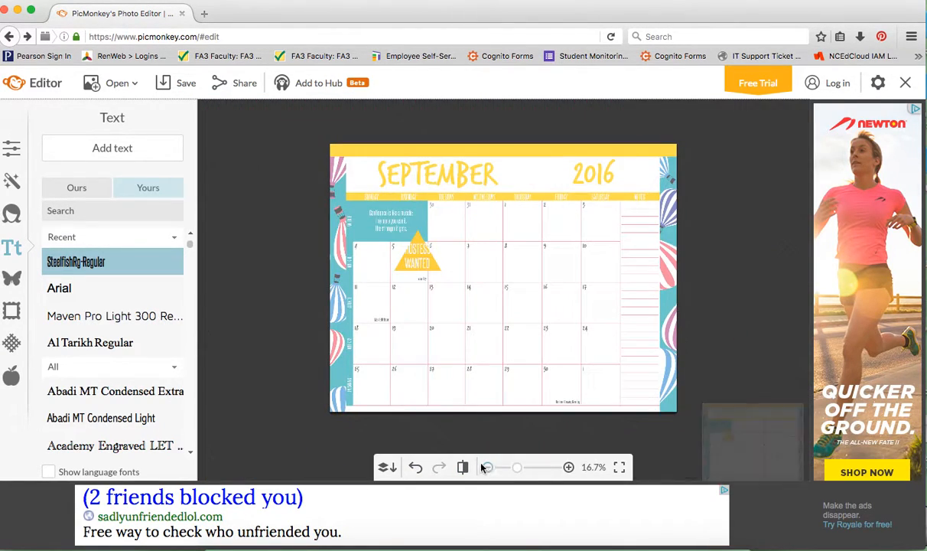
{"action": "left_click", "coordinate": [436, 264]}
{"action": "left_click", "coordinate": [435, 265]}
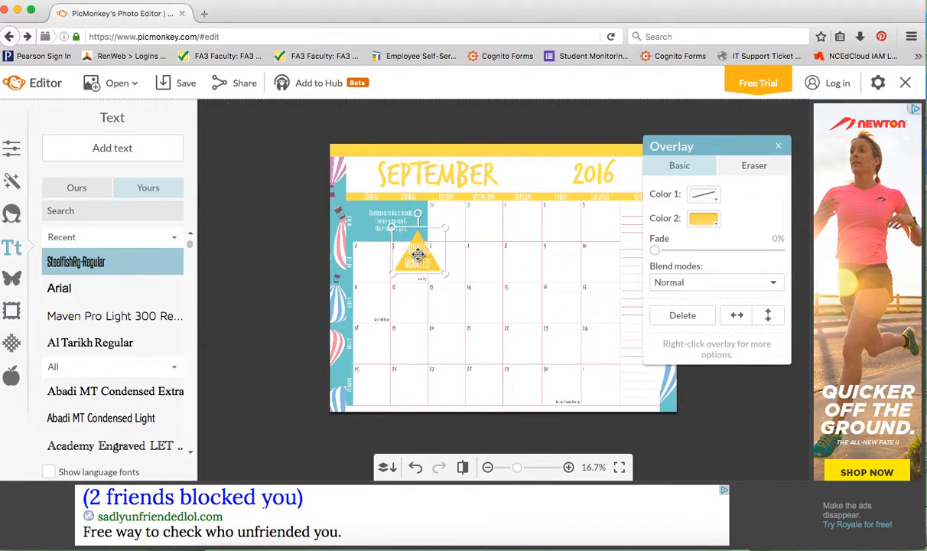
{"action": "mouse_move", "coordinate": [417, 244]}
{"action": "left_mouse_down"}
{"action": "mouse_move", "coordinate": [492, 237]}
{"action": "mouse_move", "coordinate": [398, 244]}
{"action": "mouse_move", "coordinate": [413, 246]}
{"action": "mouse_move", "coordinate": [418, 260]}
{"action": "mouse_move", "coordinate": [408, 263]}
{"action": "mouse_move", "coordinate": [421, 259]}
{"action": "left_mouse_up"}
{"action": "left_click_drag", "start_coordinate": [446, 230], "coordinate": [411, 262]}
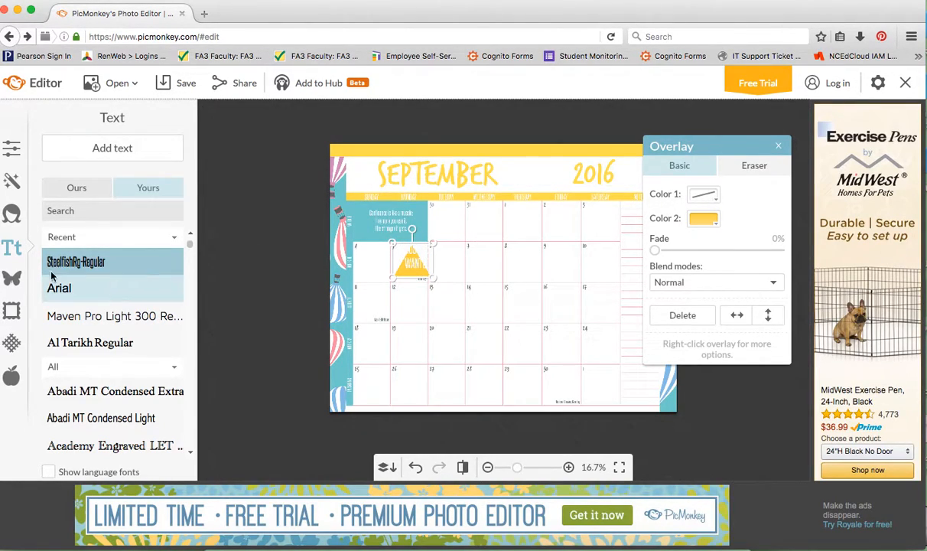
- Add a solid square from the Geometric overlays to the calendar
{"action": "left_click", "coordinate": [11, 277]}
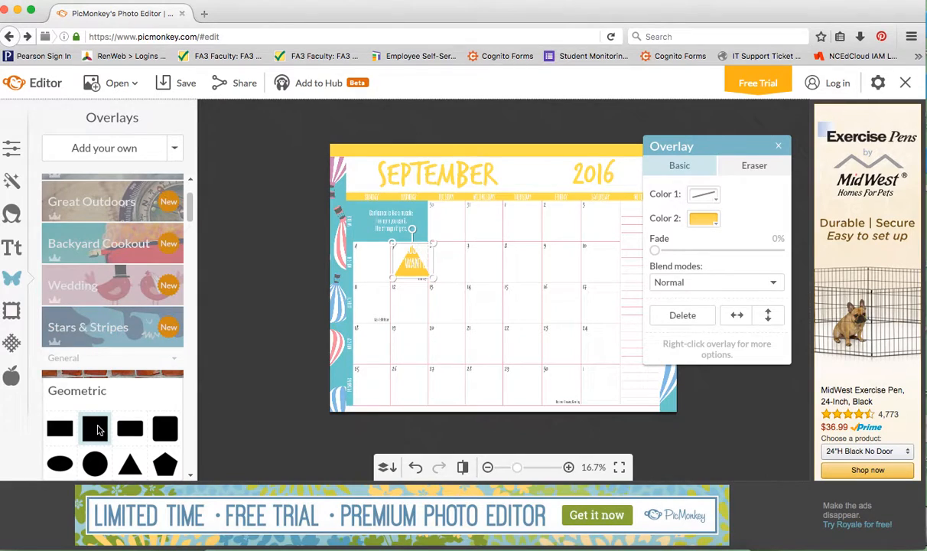
{"action": "left_click", "coordinate": [95, 430]}
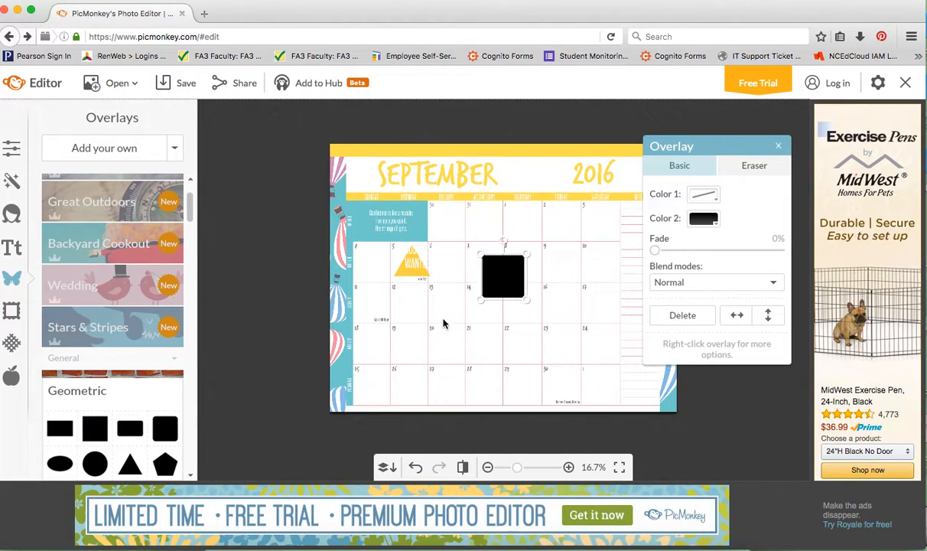
- Try a transparent Color 2 on the black square, and restore its solid fill by making Color 1 transparent
{"action": "left_click", "coordinate": [715, 220]}
{"action": "left_click", "coordinate": [704, 263]}
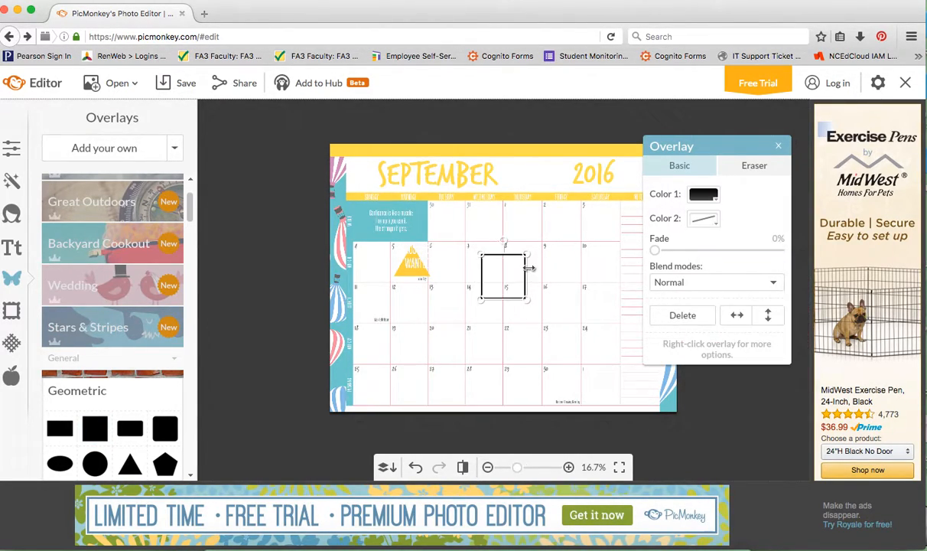
{"action": "left_click", "coordinate": [716, 222]}
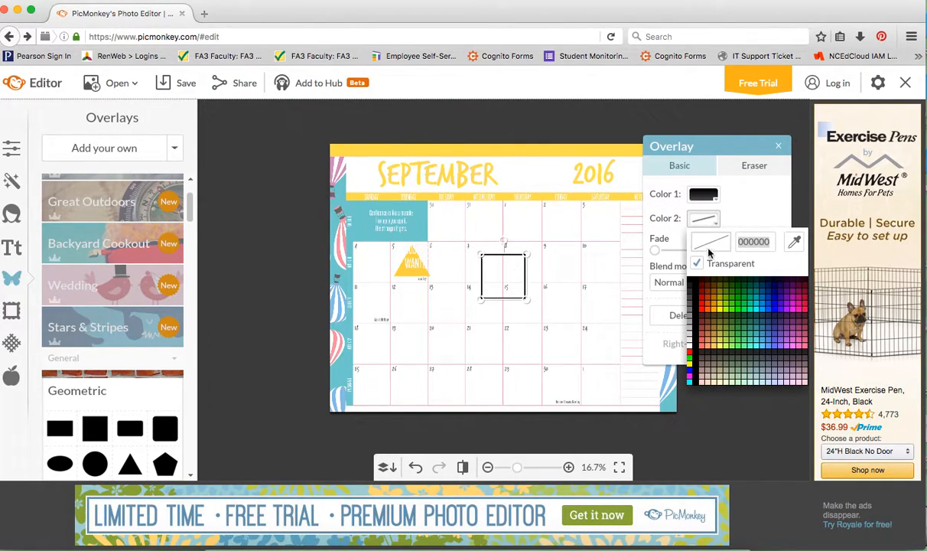
{"action": "left_click", "coordinate": [714, 197]}
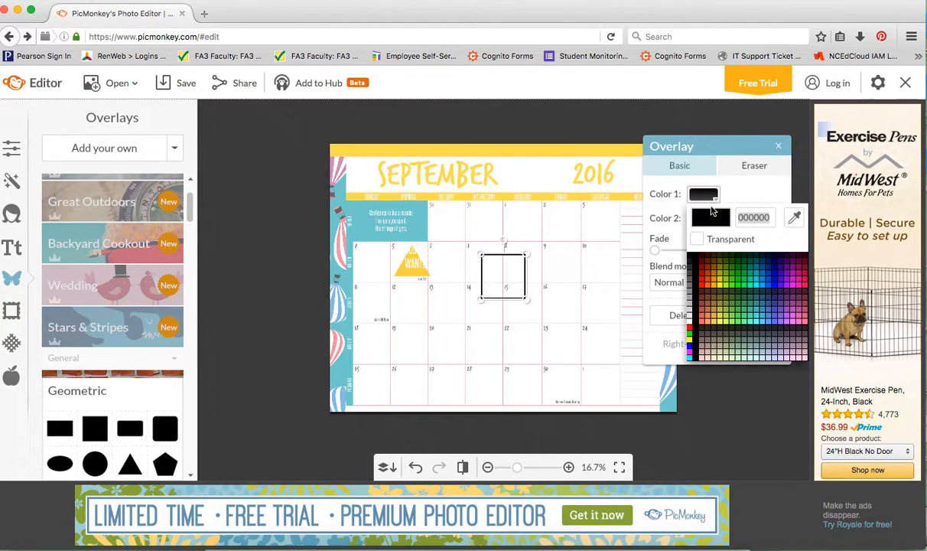
{"action": "left_click", "coordinate": [698, 240]}
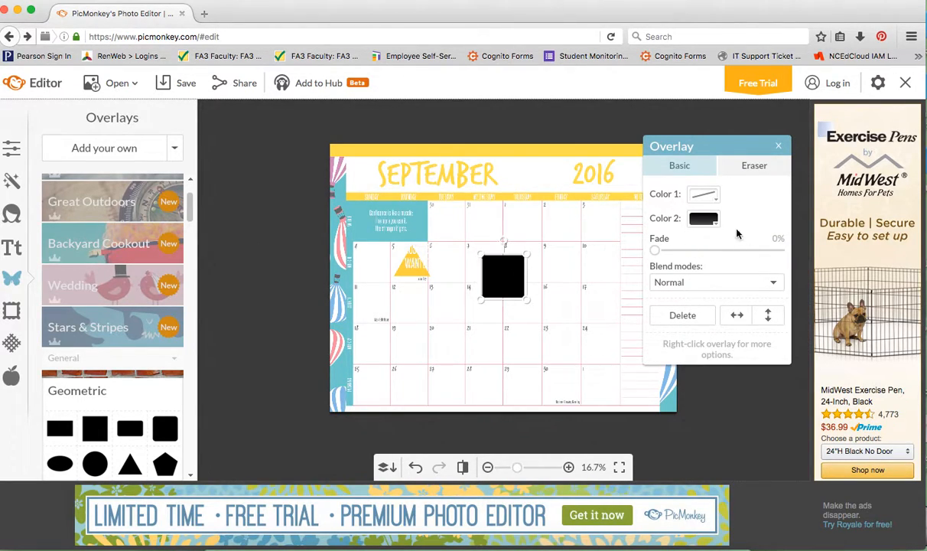
- Cover the triangle and text on September 5 with the shrunken square, recoloured white ffffff
{"action": "left_click", "coordinate": [716, 222]}
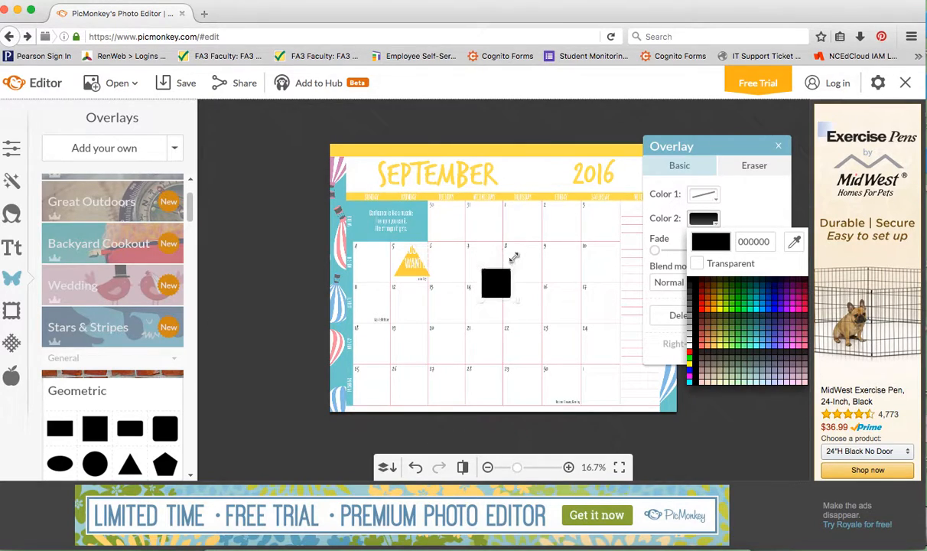
{"action": "left_click_drag", "start_coordinate": [492, 279], "coordinate": [406, 260]}
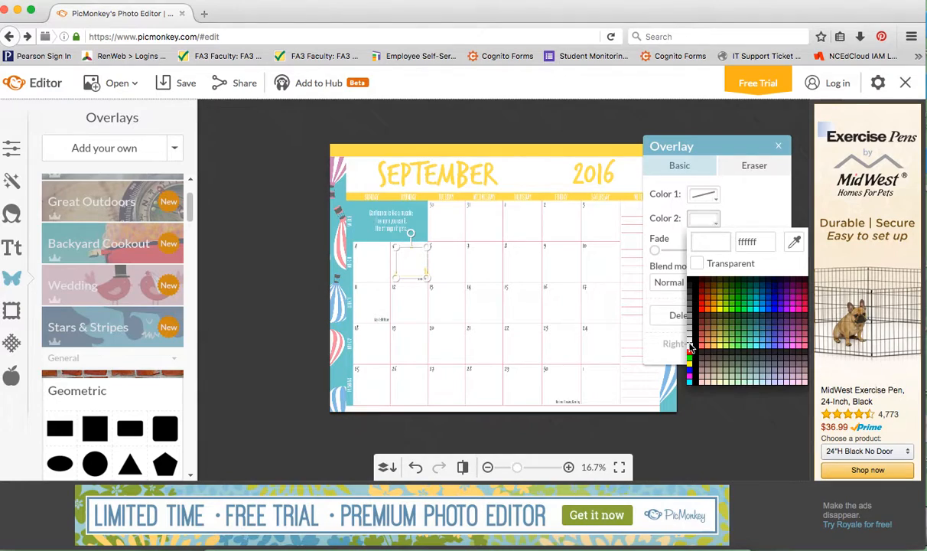
{"action": "left_click", "coordinate": [689, 347]}
{"action": "left_click", "coordinate": [526, 224]}
{"action": "left_click", "coordinate": [413, 264]}
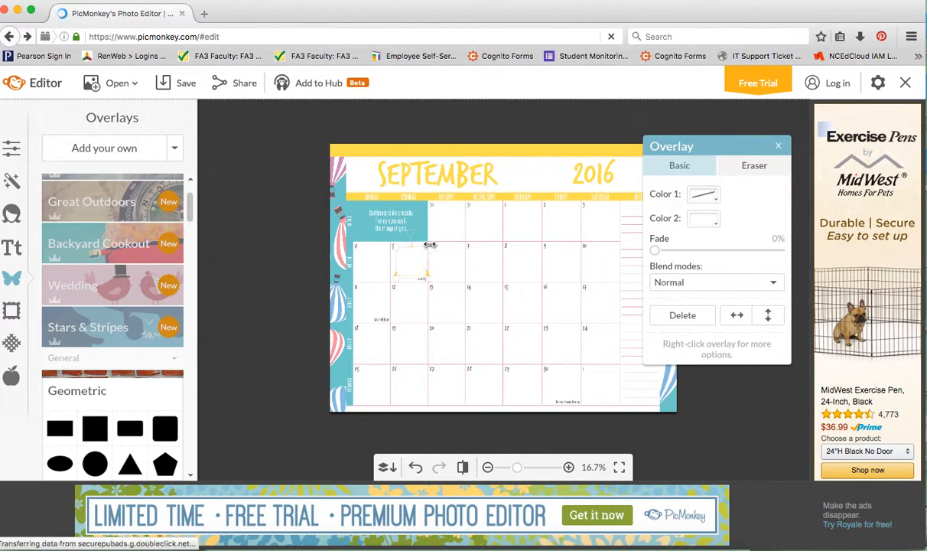
{"action": "left_click_drag", "start_coordinate": [397, 278], "coordinate": [397, 276]}
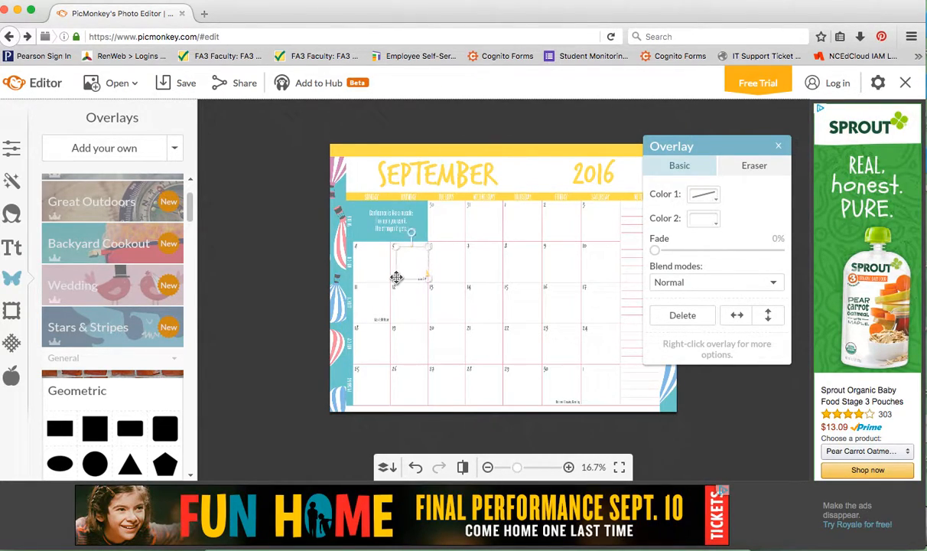
{"action": "left_click", "coordinate": [475, 318]}
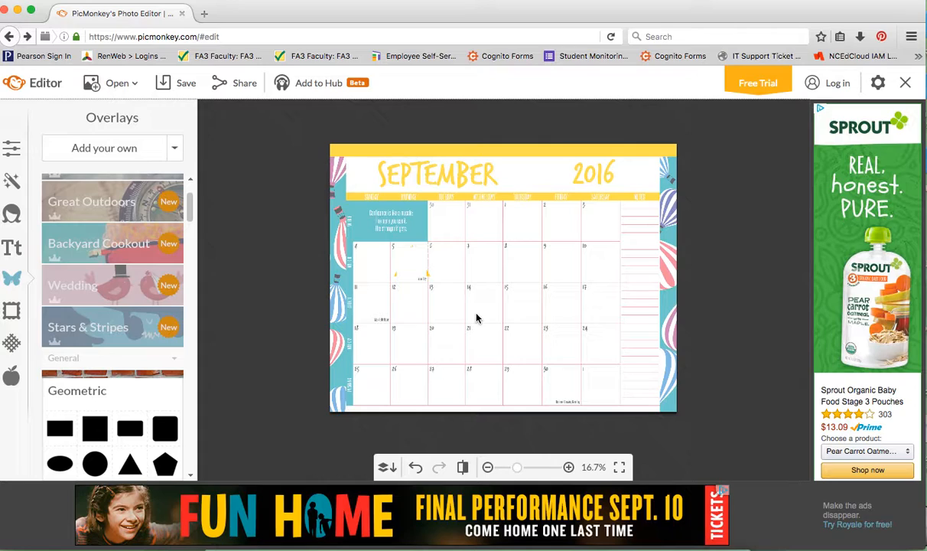